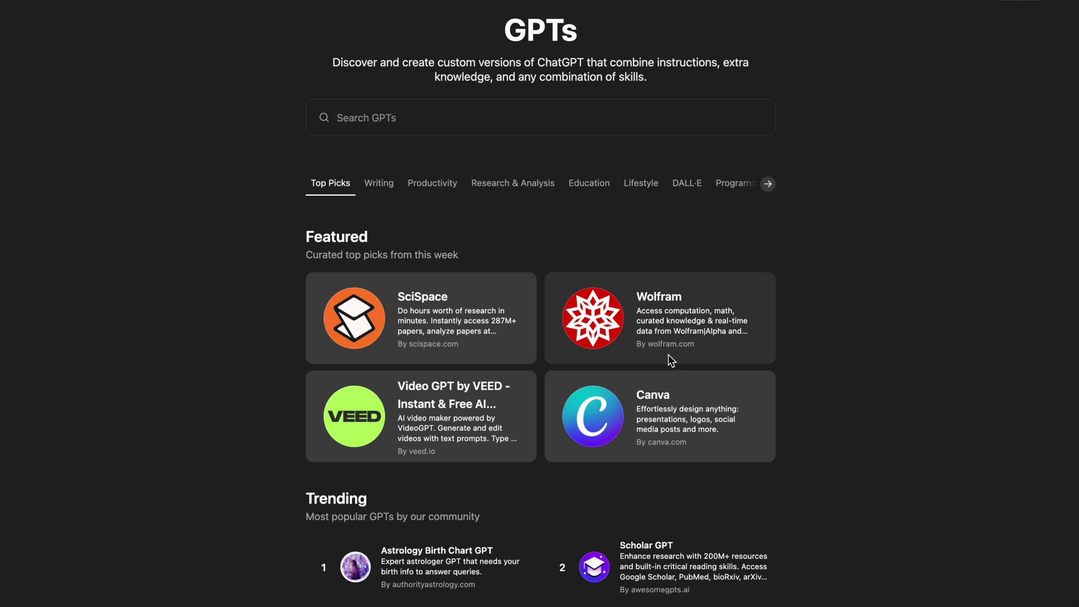
scroll(444, 405, down, 3)
scroll(444, 406, up, 2)
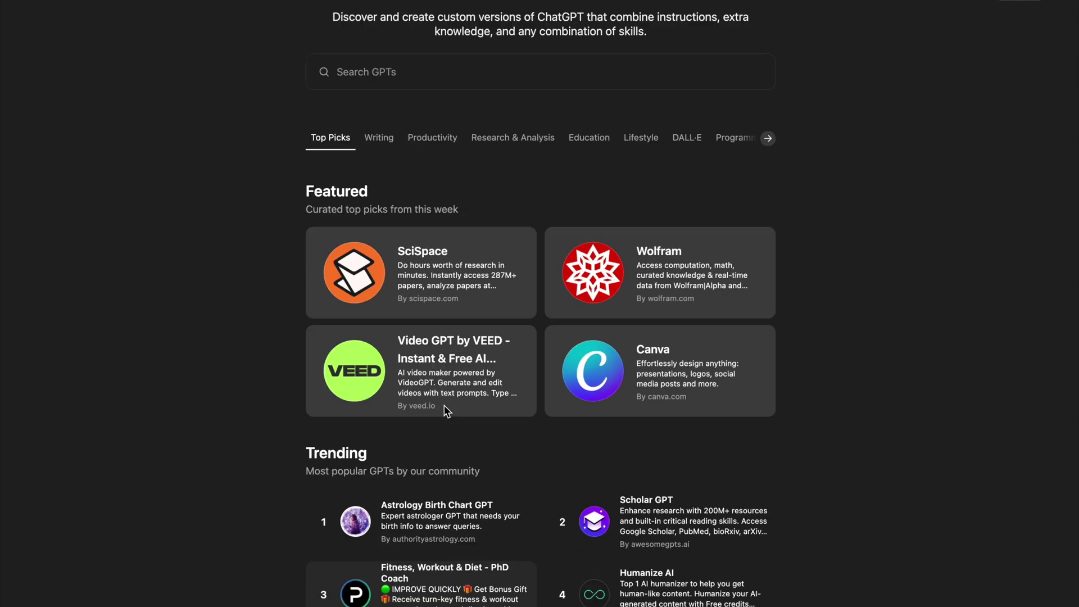
scroll(444, 409, up, 1)
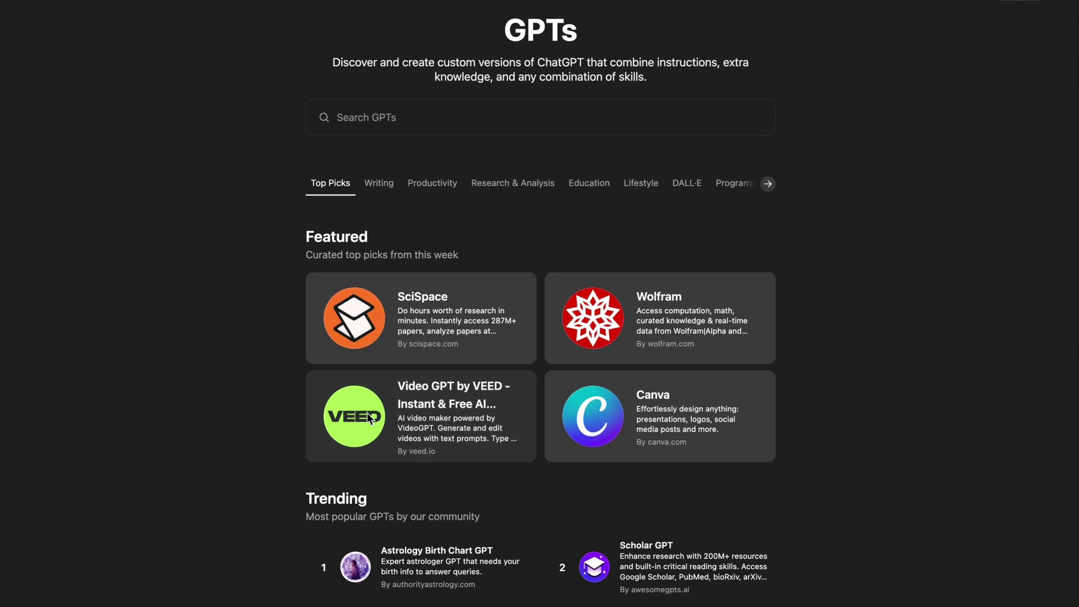
scroll(368, 417, down, 1)
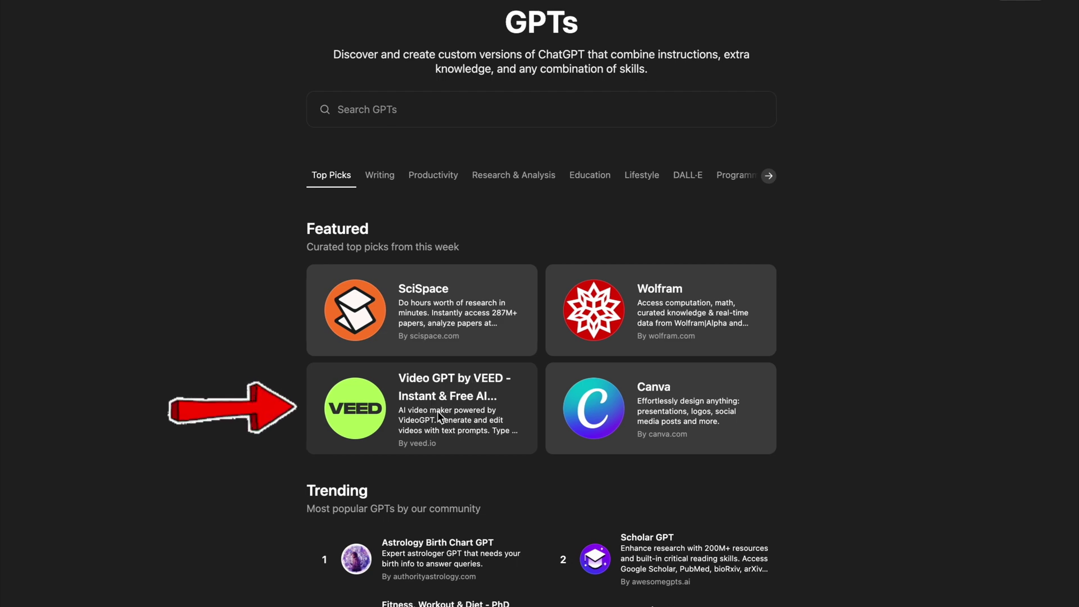
Start a Video GPT by VEED chat with the 'Turn your idea into a video with AI' starter
click(437, 413)
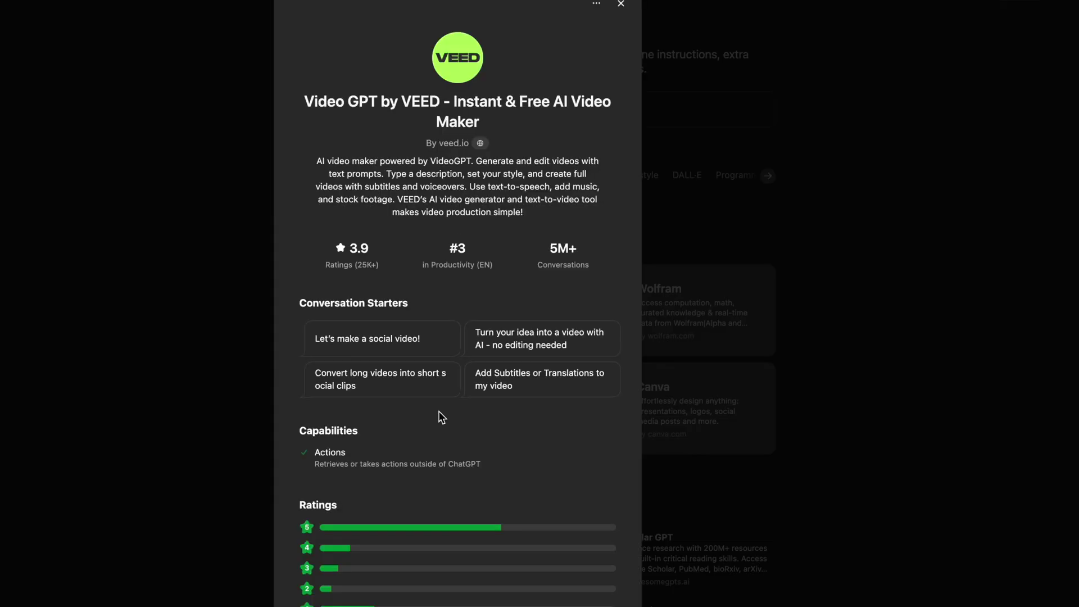
scroll(449, 402, down, 2)
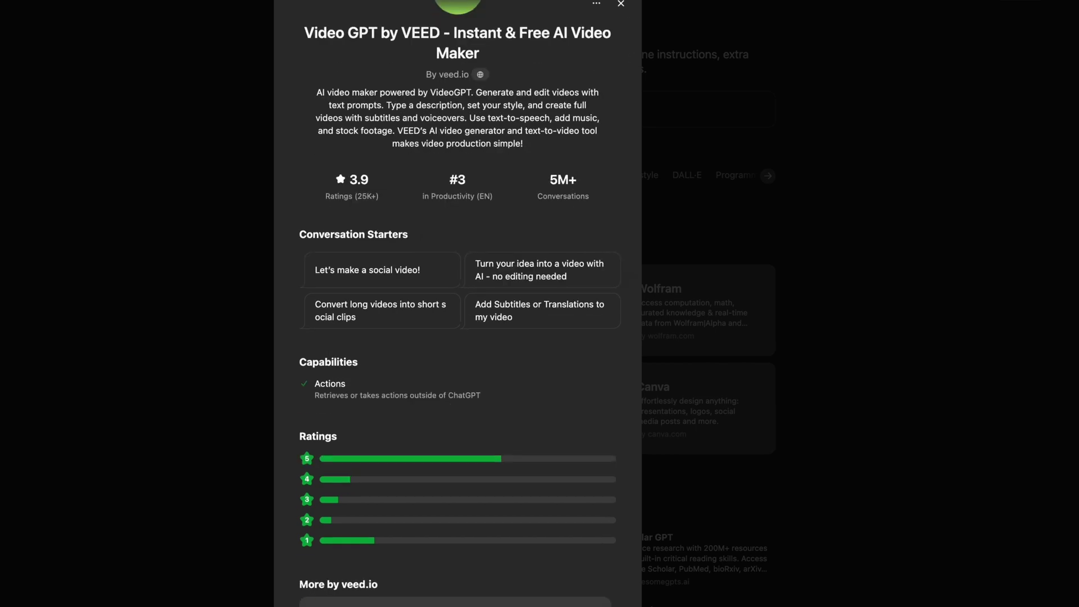
click(531, 507)
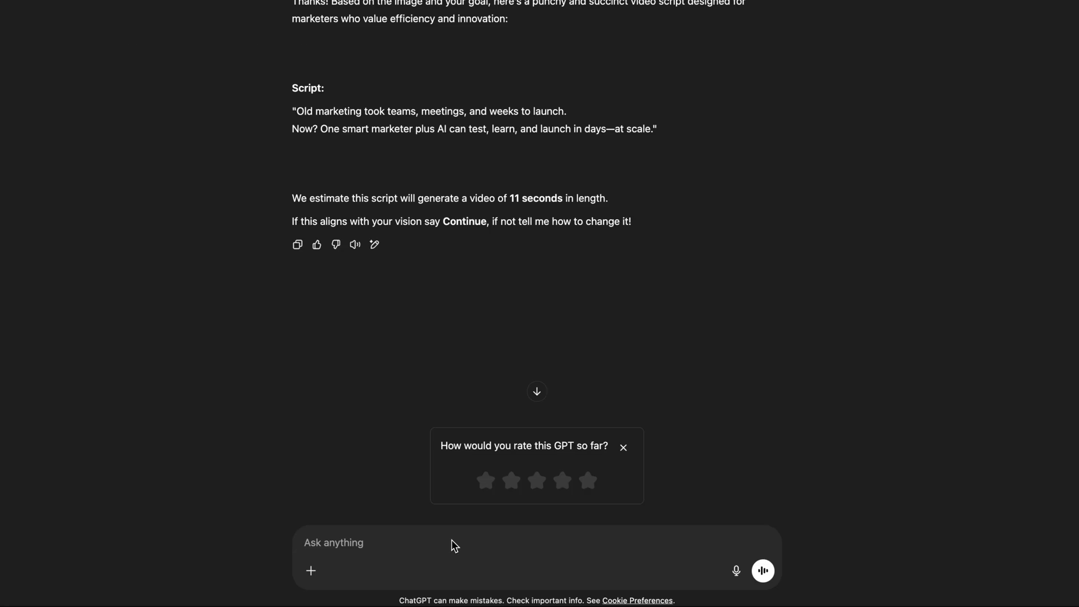
text(c)
text(ontinue)
Approve the script with 'Continue', allow veed.io, and follow the finalise link to VEED
key(Return)
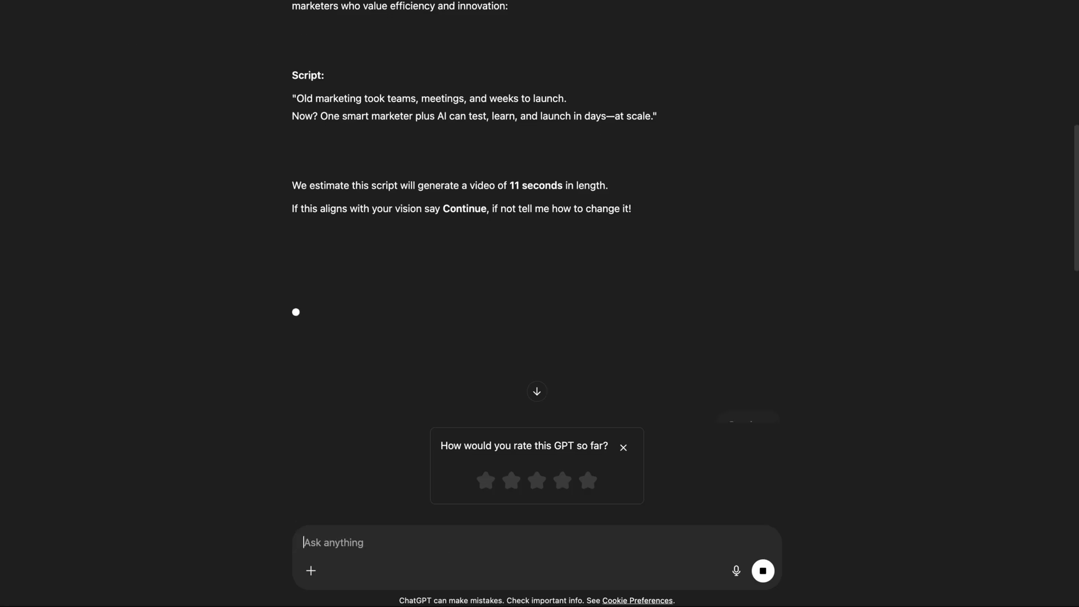
click(309, 59)
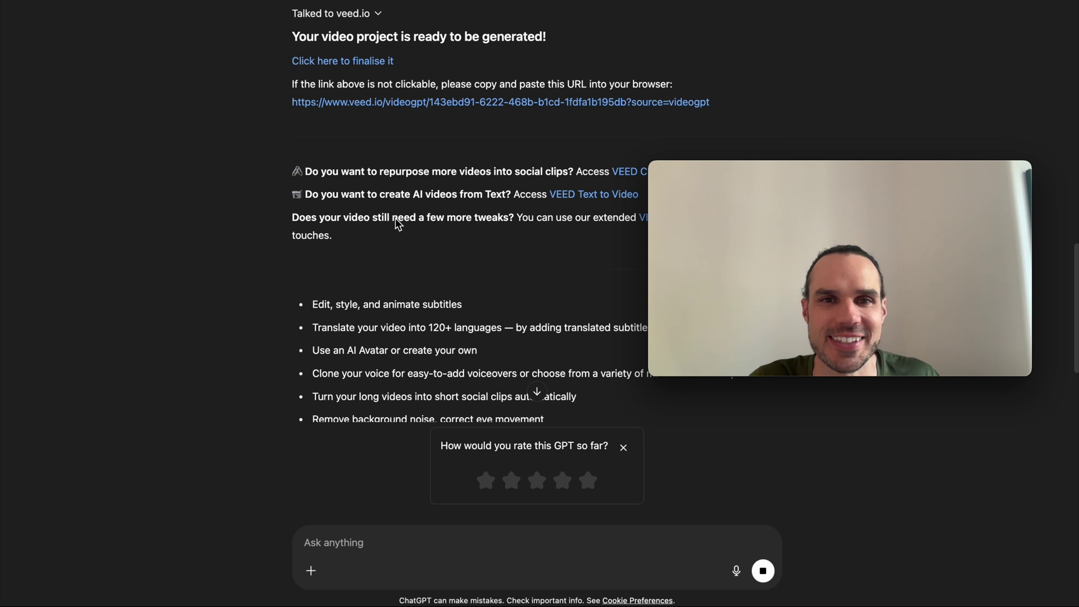
scroll(396, 218, down, 2)
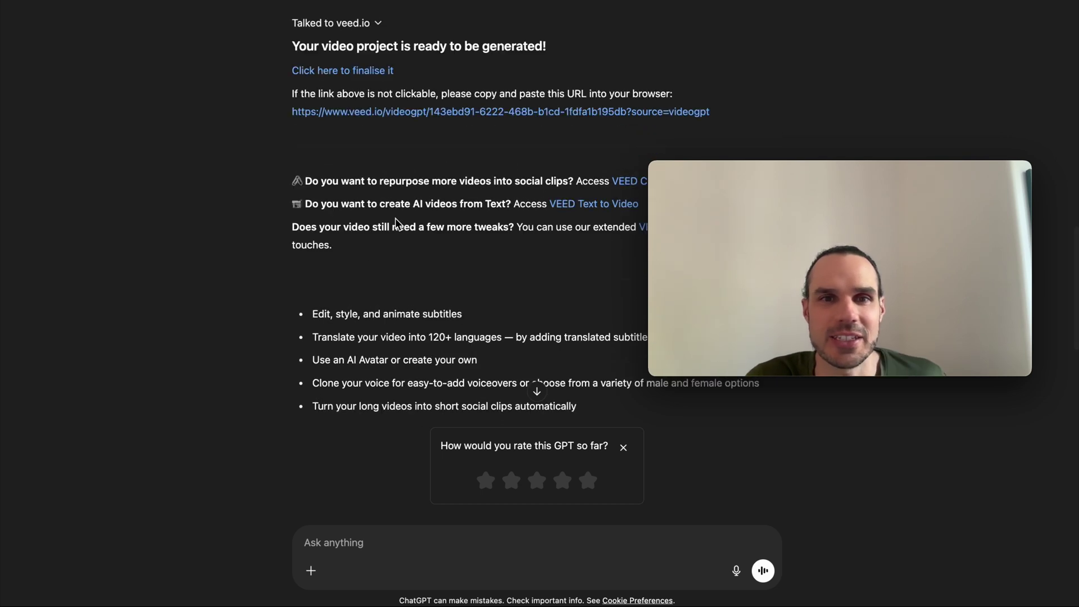
click(355, 97)
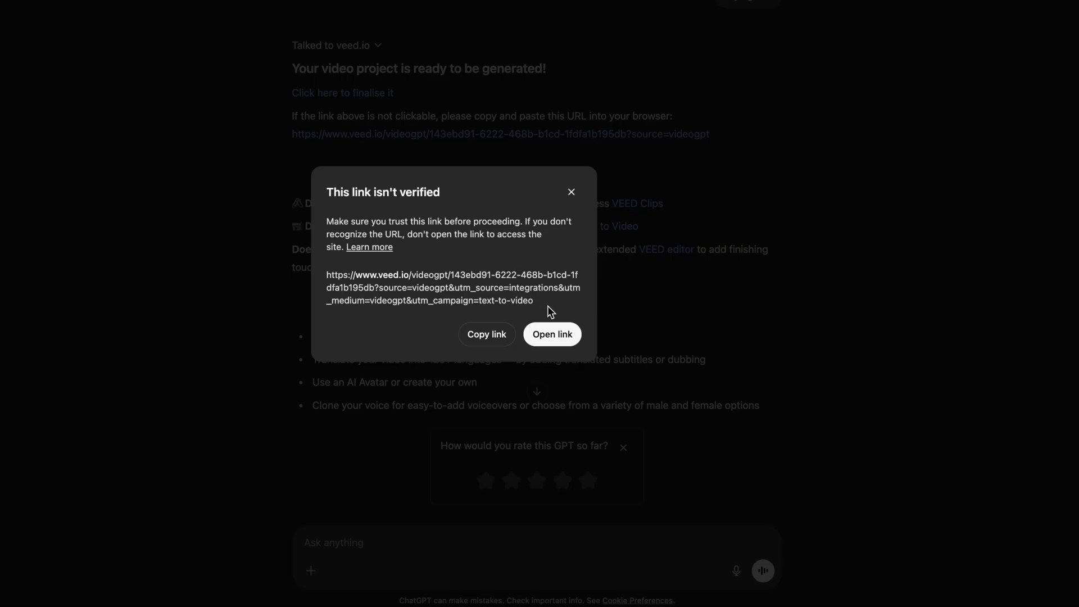
click(552, 335)
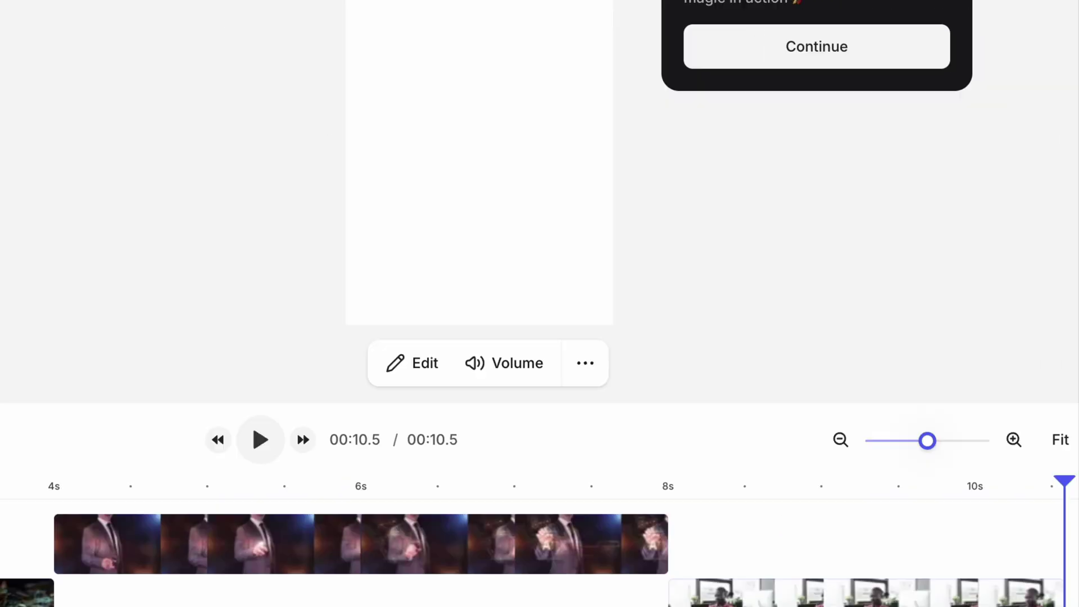
Export the 10-second video in standard quality with burned-in subtitles
click(872, 28)
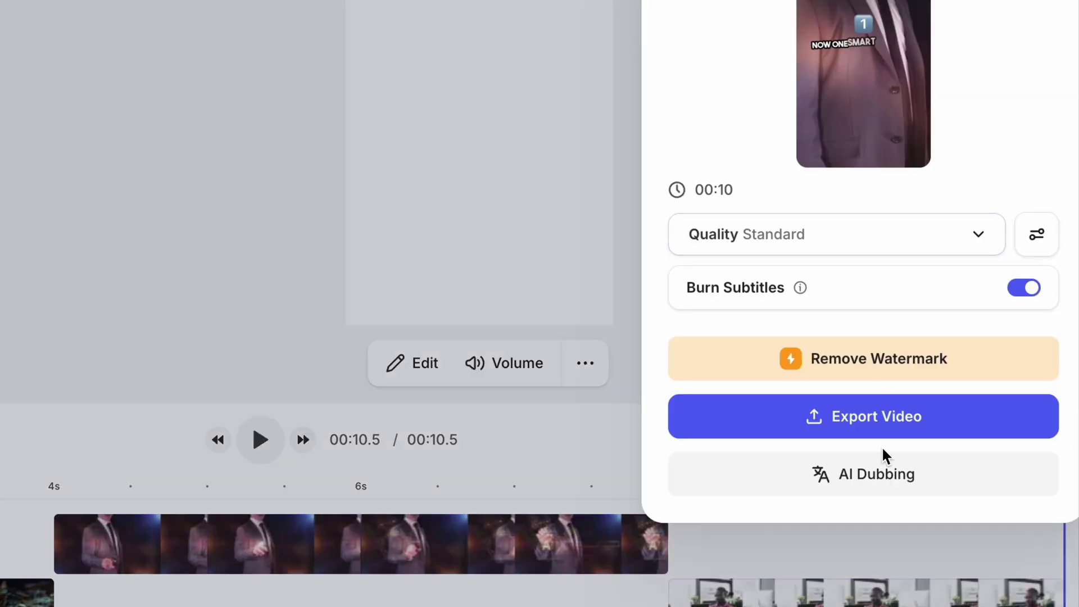
click(887, 422)
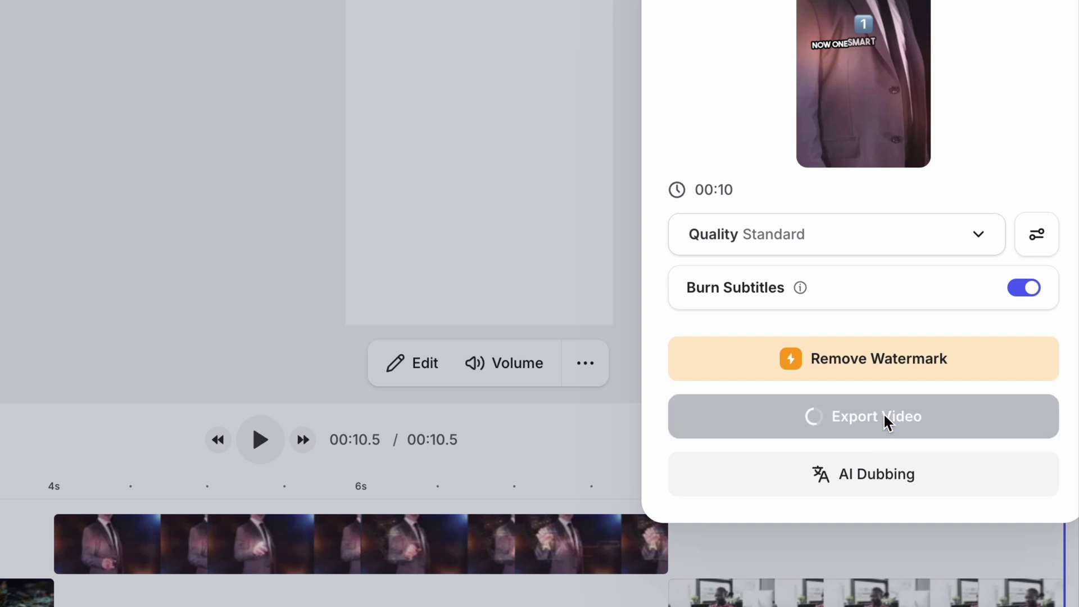